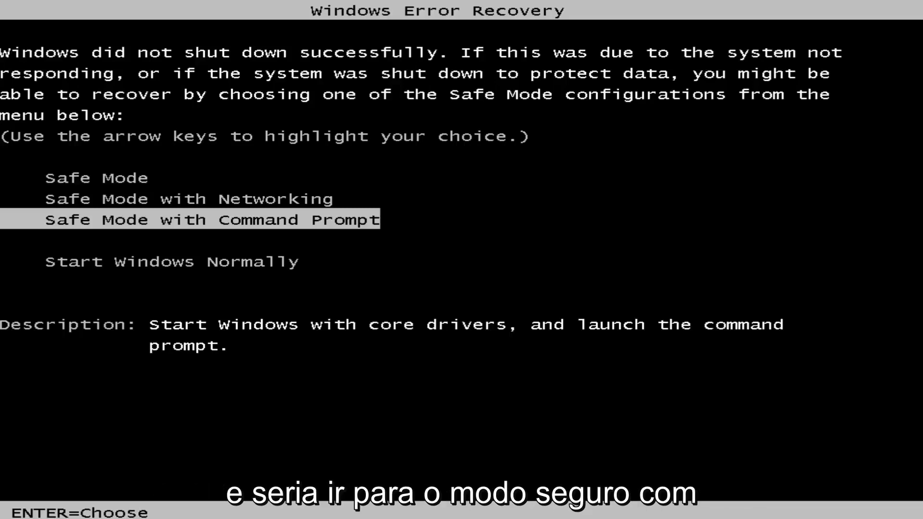
# Boot Windows 7 into Safe Mode with Networking from the Windows Error Recovery menu
pyautogui.press('Up')
pyautogui.press('Up')
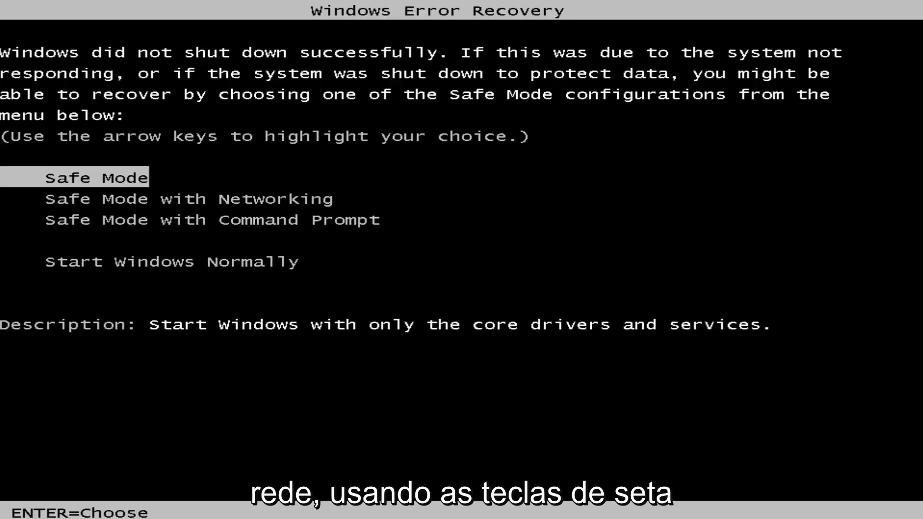
pyautogui.press('Down')
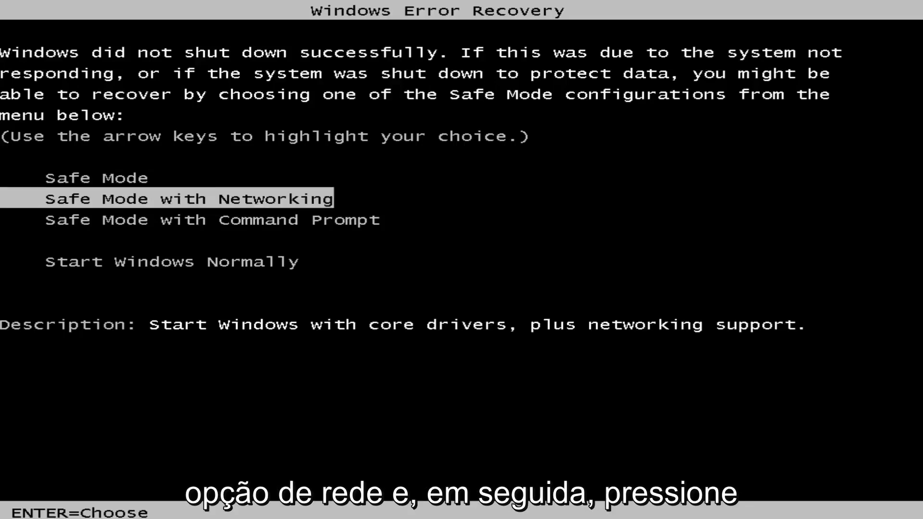
pyautogui.press('Return')
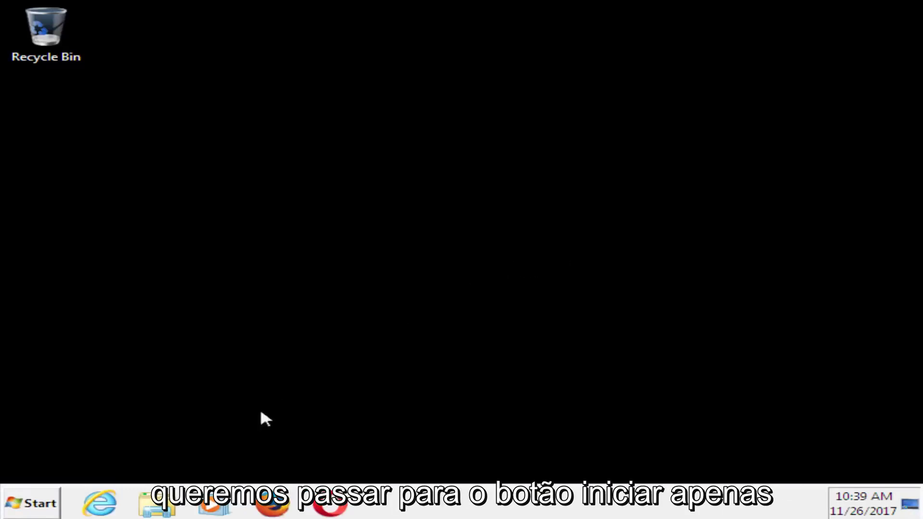
# Search the Start Menu for regedit and run it as administrator
pyautogui.click(25, 505)
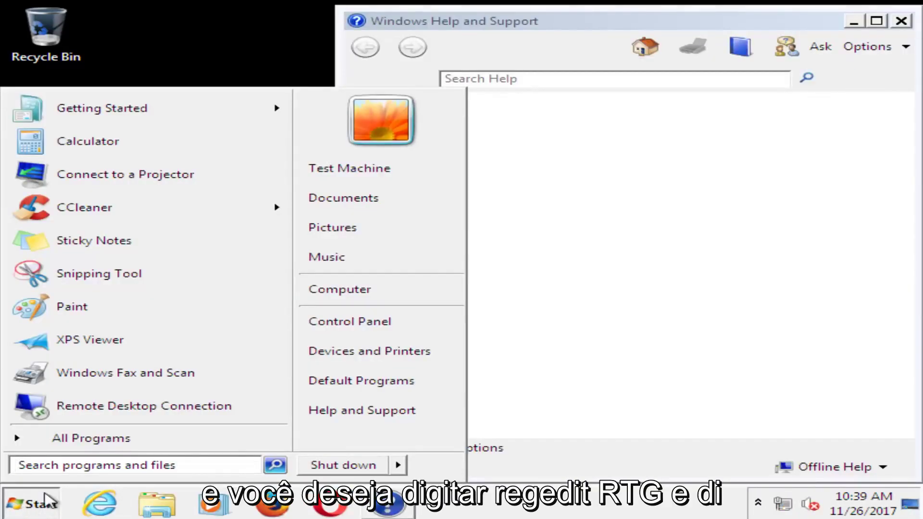
pyautogui.click(902, 20)
pyautogui.write('reg')
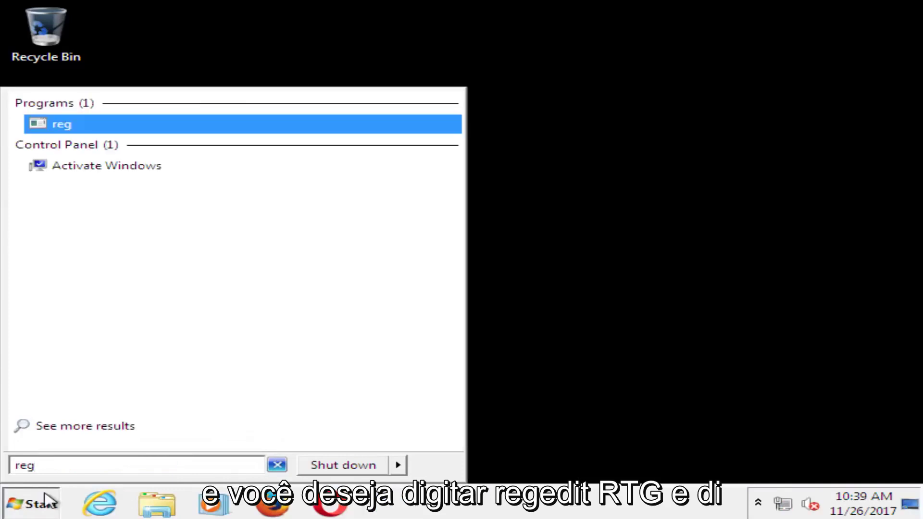
pyautogui.write('edit')
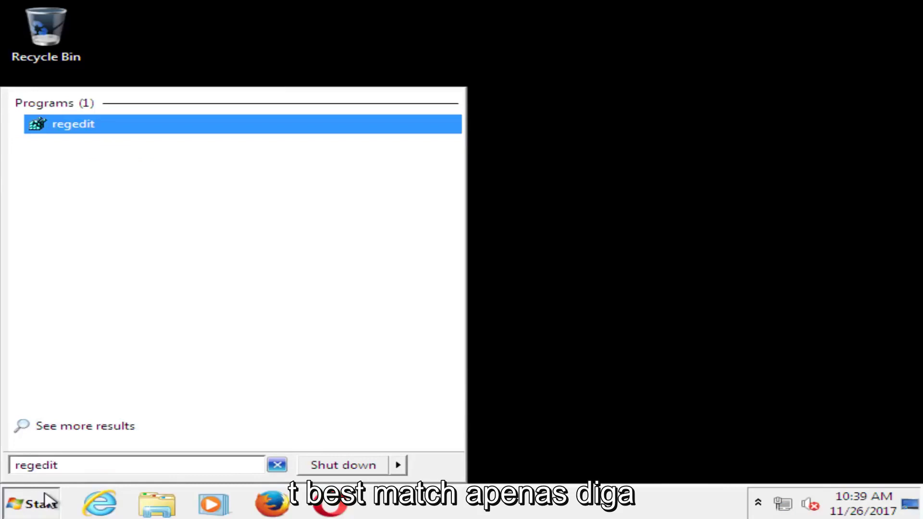
pyautogui.rightClick(63, 124)
pyautogui.click(99, 149)
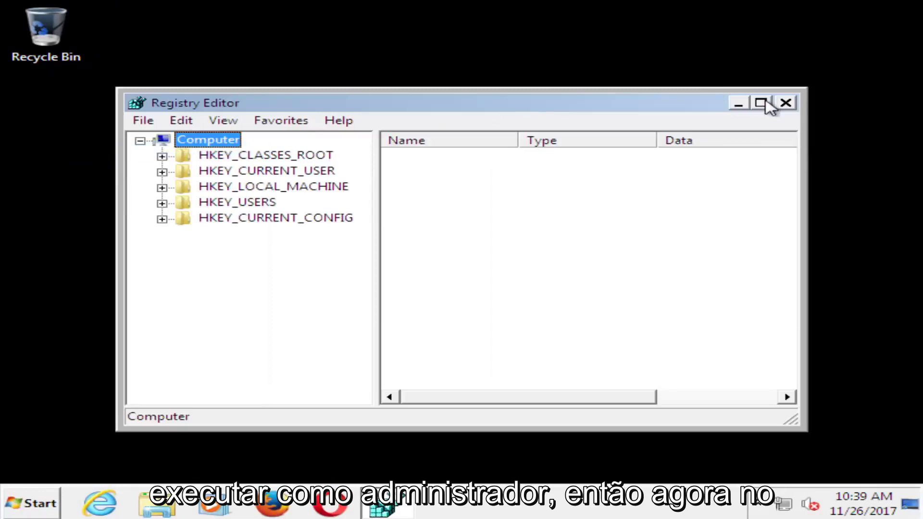
# Maximize Registry Editor and expand HKEY_LOCAL_MACHINE\SOFTWARE\Microsoft, widening the key tree
pyautogui.click(761, 103)
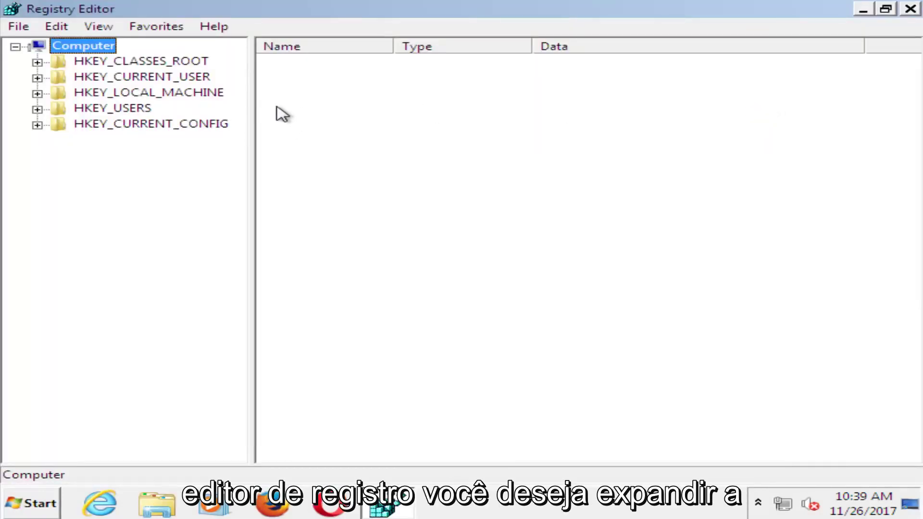
pyautogui.click(91, 93)
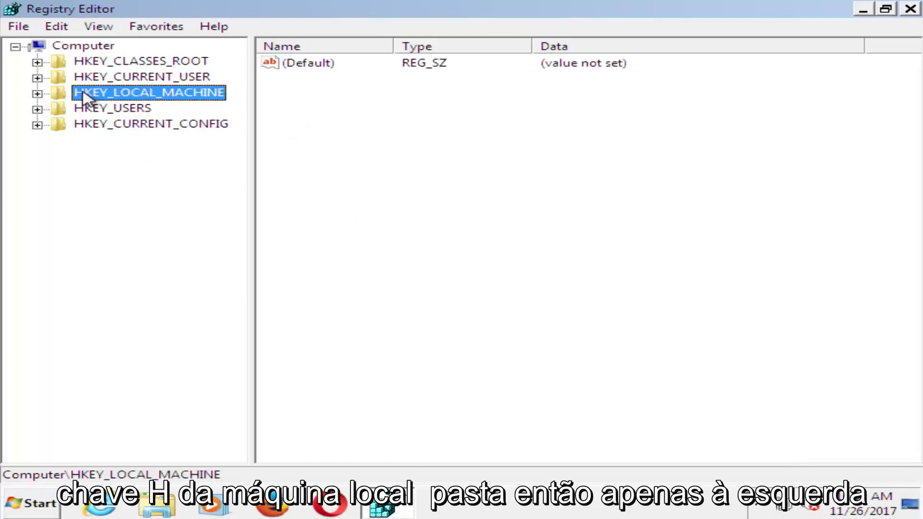
pyautogui.click(37, 94)
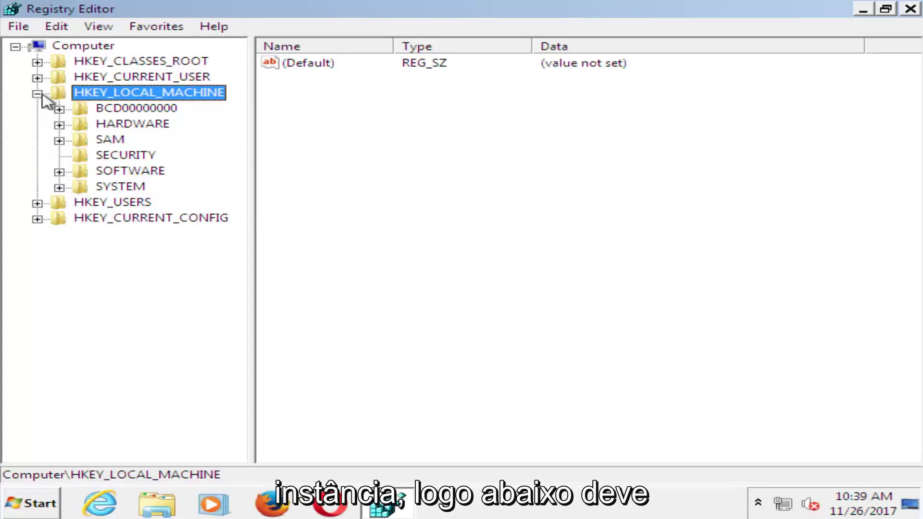
pyautogui.click(60, 172)
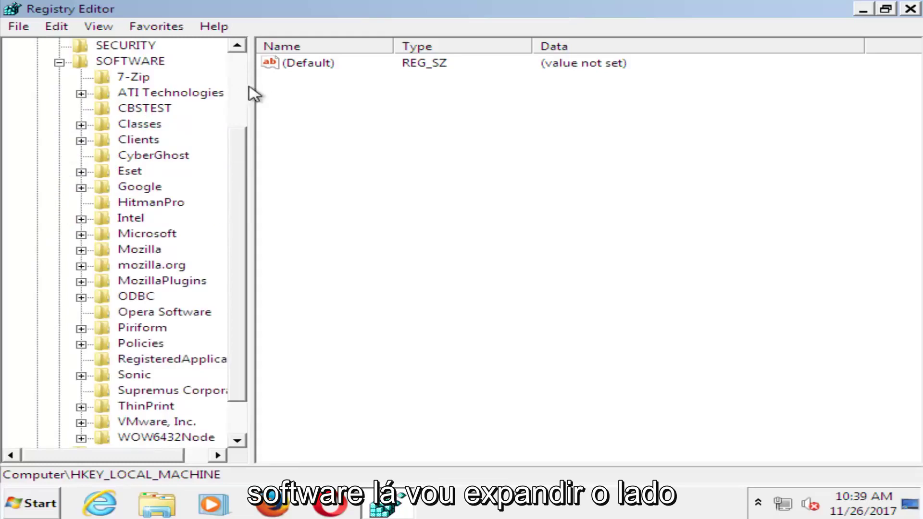
pyautogui.moveTo(252, 87); pyautogui.dragTo(327, 86)
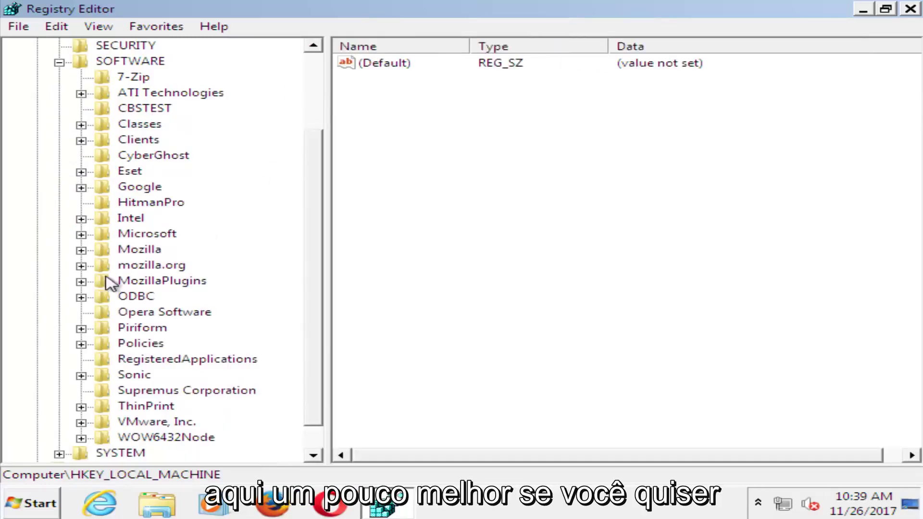
pyautogui.scroll(-1, 87, 281)
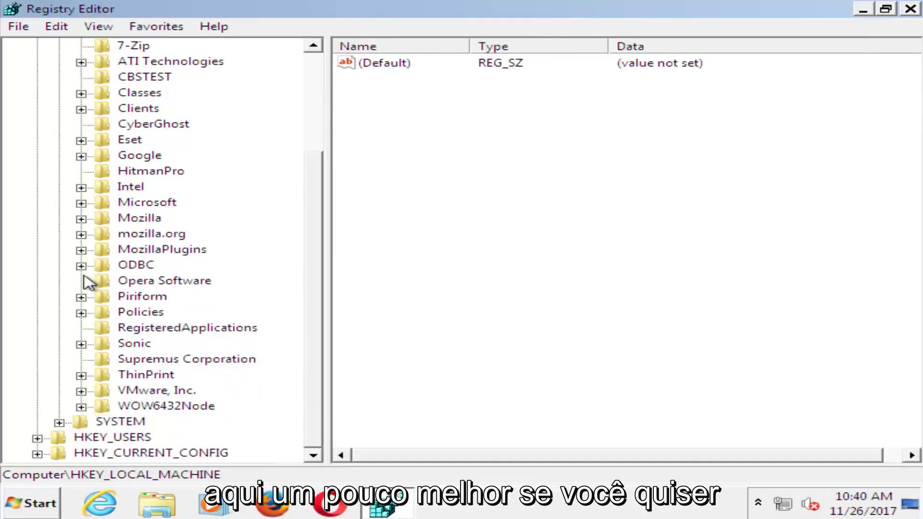
pyautogui.click(81, 202)
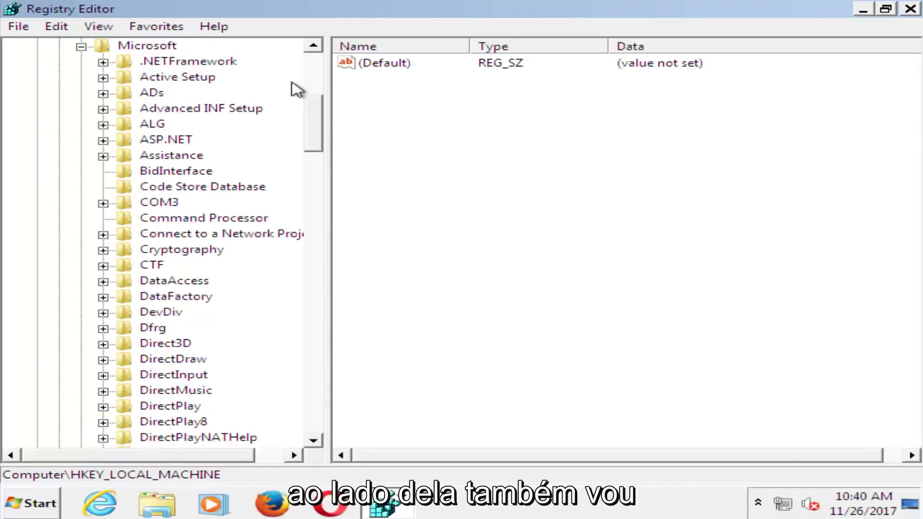
pyautogui.moveTo(324, 74); pyautogui.dragTo(400, 94)
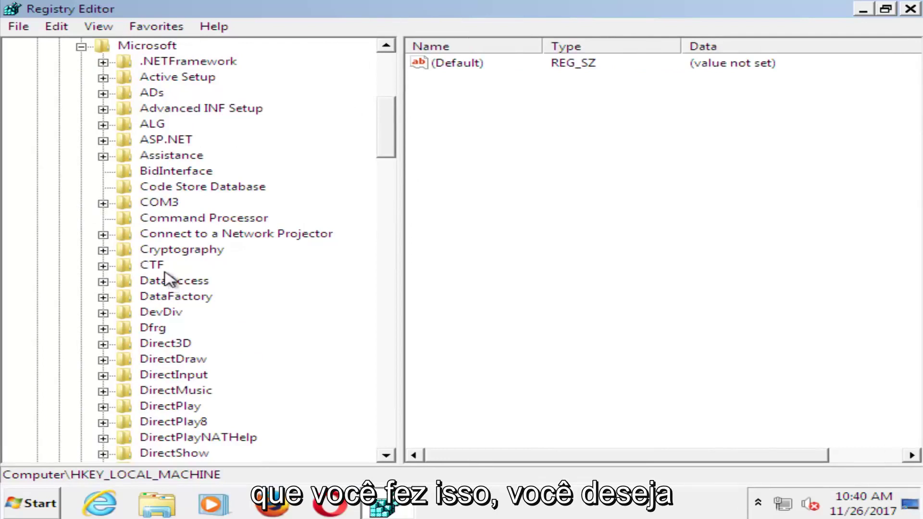
pyautogui.moveTo(391, 124); pyautogui.dragTo(394, 371)
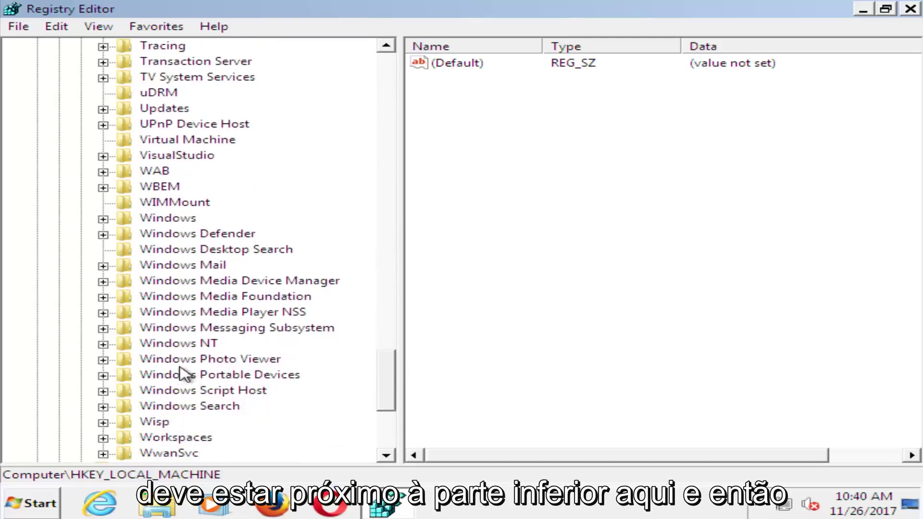
# Expand Windows NT\CurrentVersion\ProfileList to show its five profile SID subkeys
pyautogui.click(154, 345)
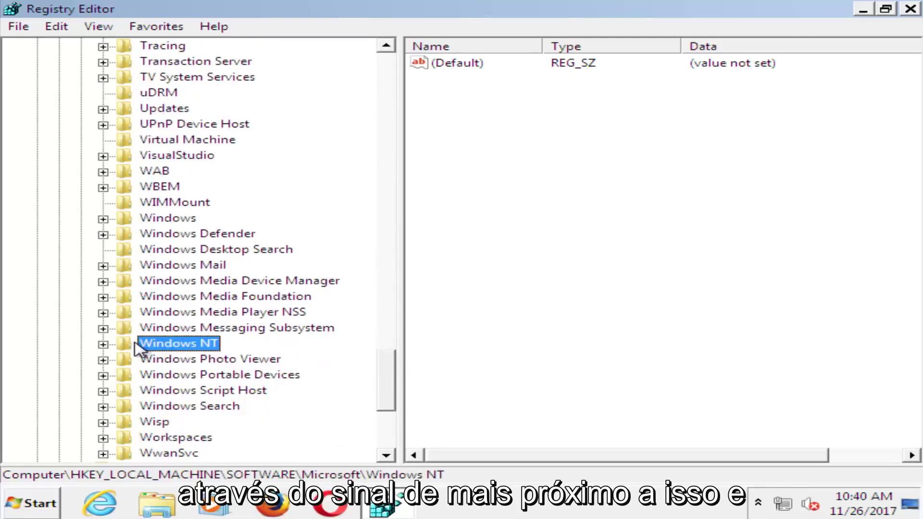
pyautogui.click(102, 344)
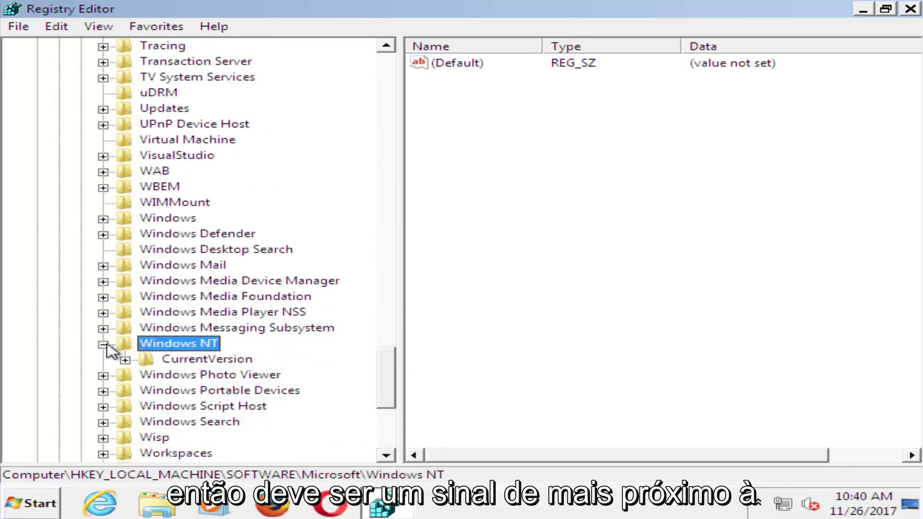
pyautogui.click(125, 360)
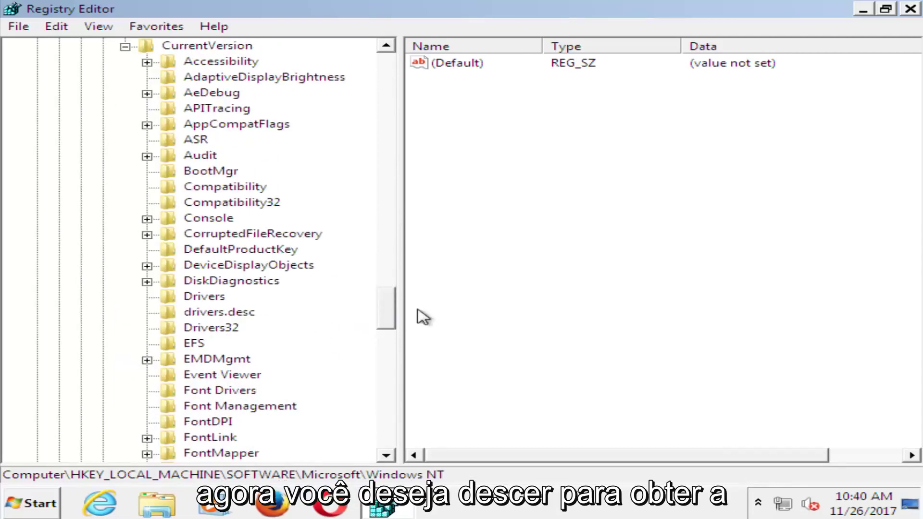
pyautogui.scroll(-10, 216, 391)
pyautogui.click(214, 391)
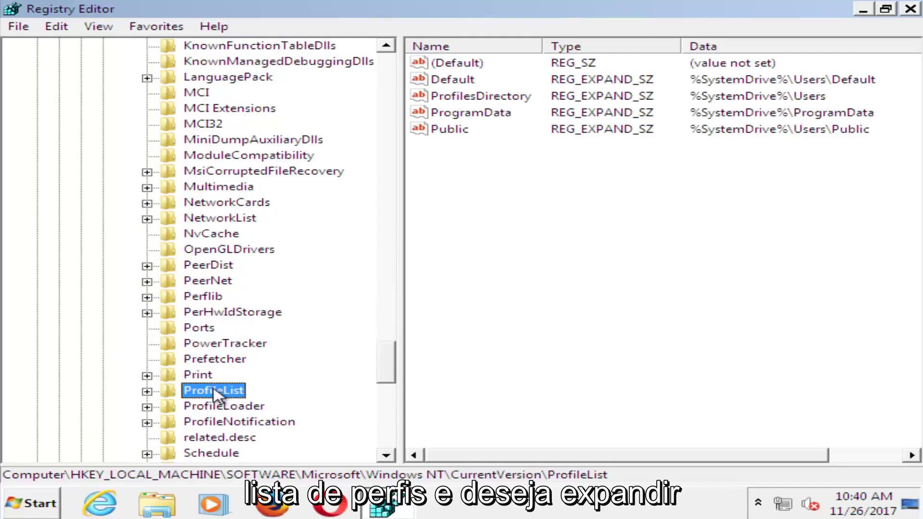
pyautogui.click(146, 391)
pyautogui.scroll(-2, 274, 371)
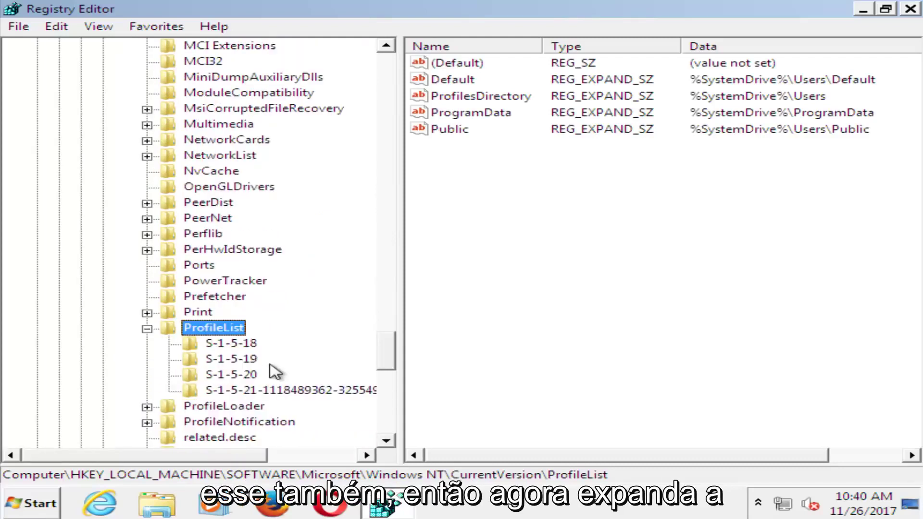
pyautogui.click(147, 281)
pyautogui.click(147, 281)
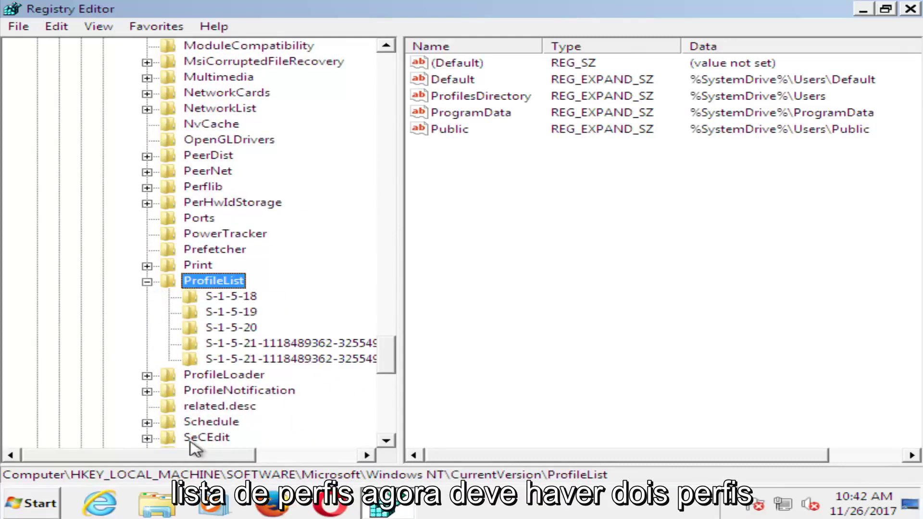
# Rename the S-1-5-21 profile key without .bak by appending '.ba'
pyautogui.click(293, 455)
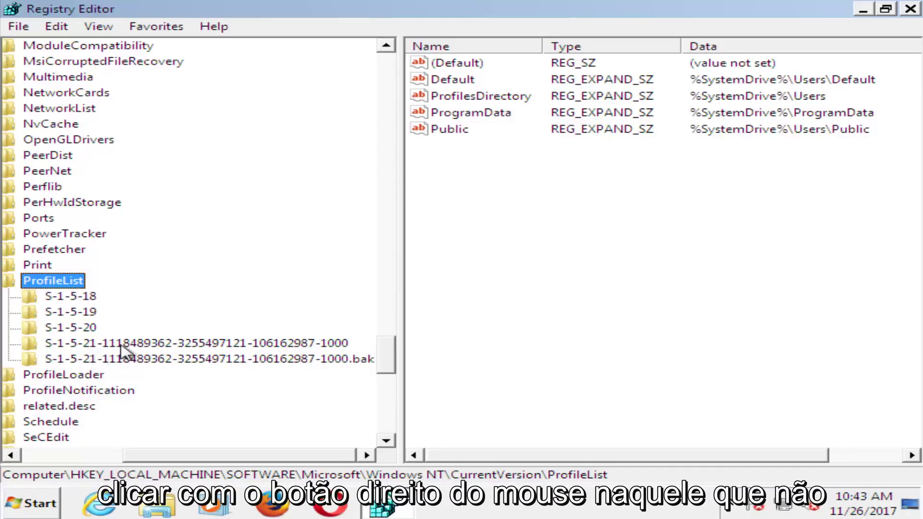
pyautogui.click(104, 347)
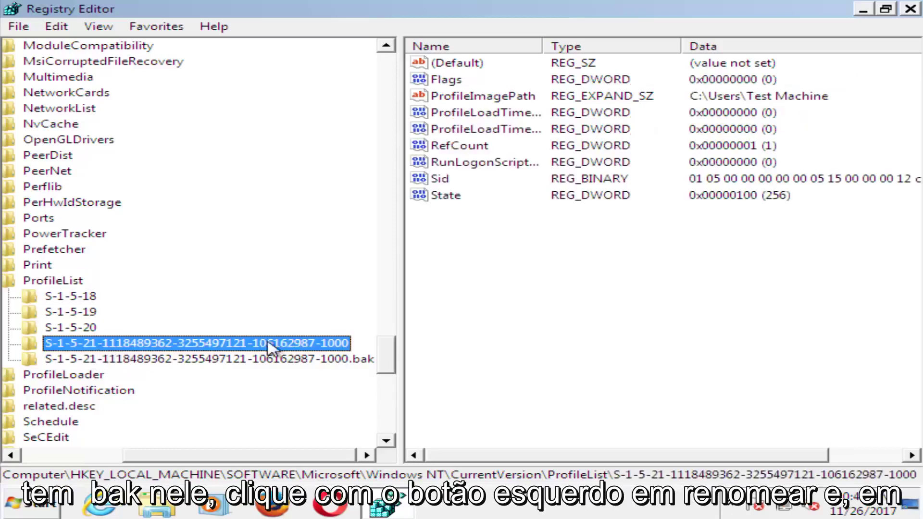
pyautogui.rightClick(198, 342)
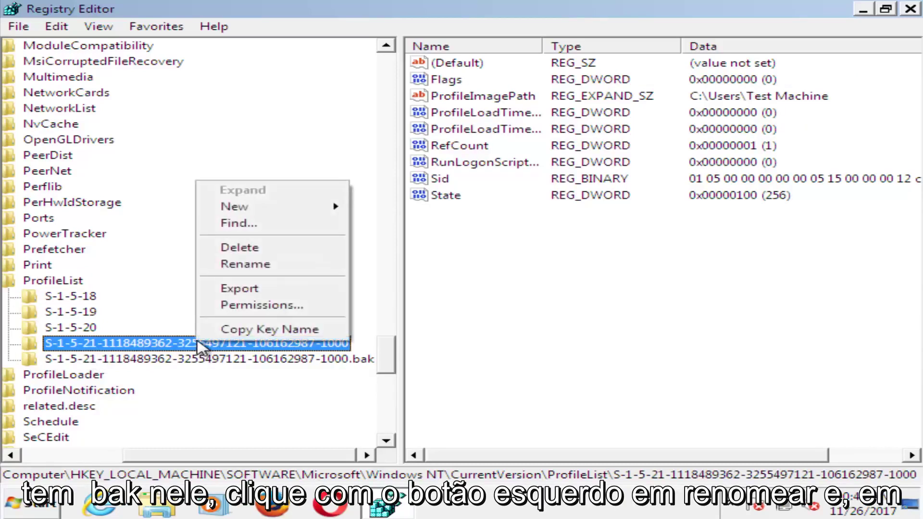
pyautogui.click(253, 265)
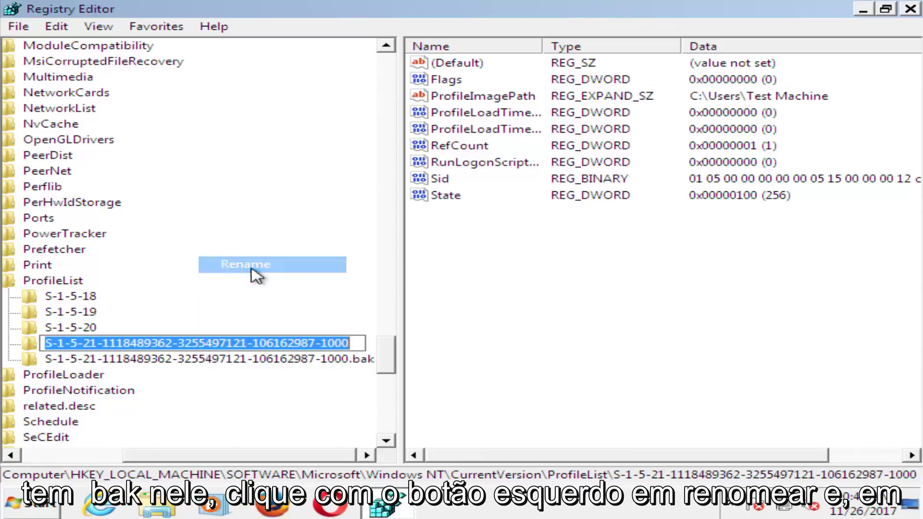
pyautogui.click(352, 345)
pyautogui.write('.ba')
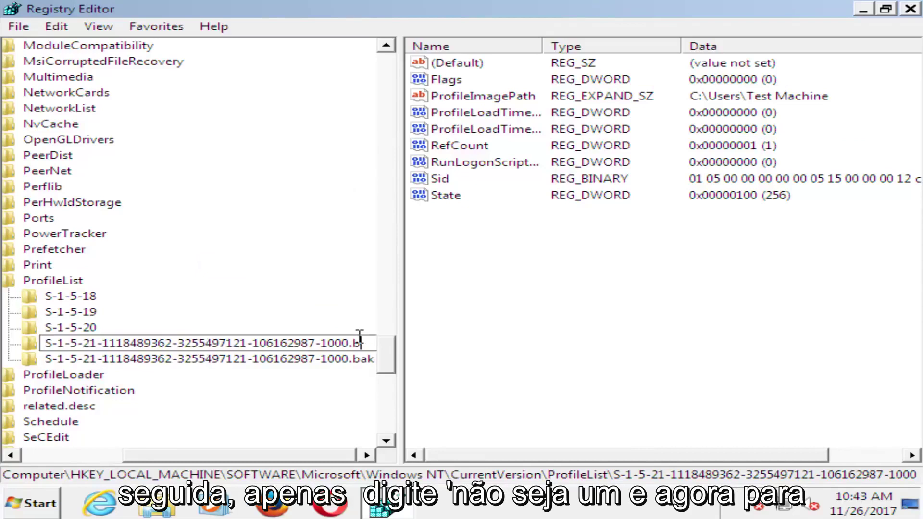
pyautogui.press('Return')
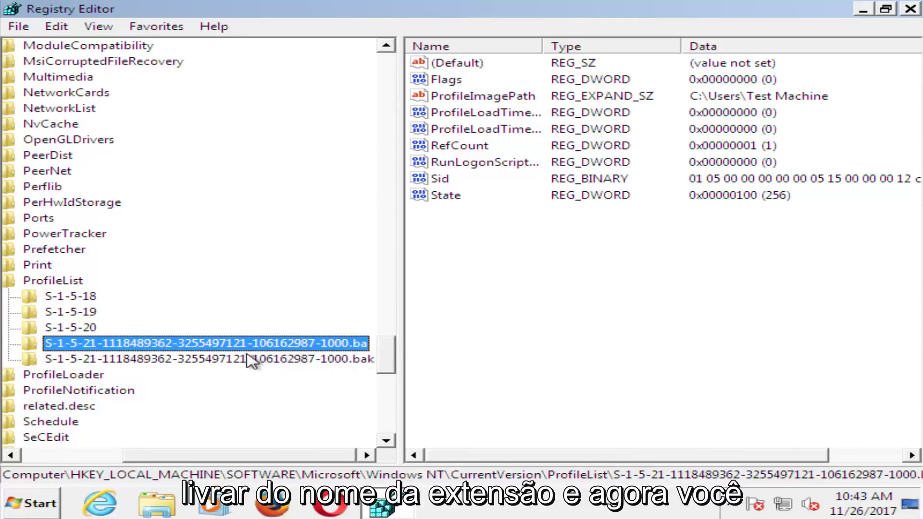
# Rename the former .bak S-1-5-21 key to drop its suffix, ending in plain -1000
pyautogui.click(121, 348)
pyautogui.moveTo(345, 343); pyautogui.dragTo(361, 344)
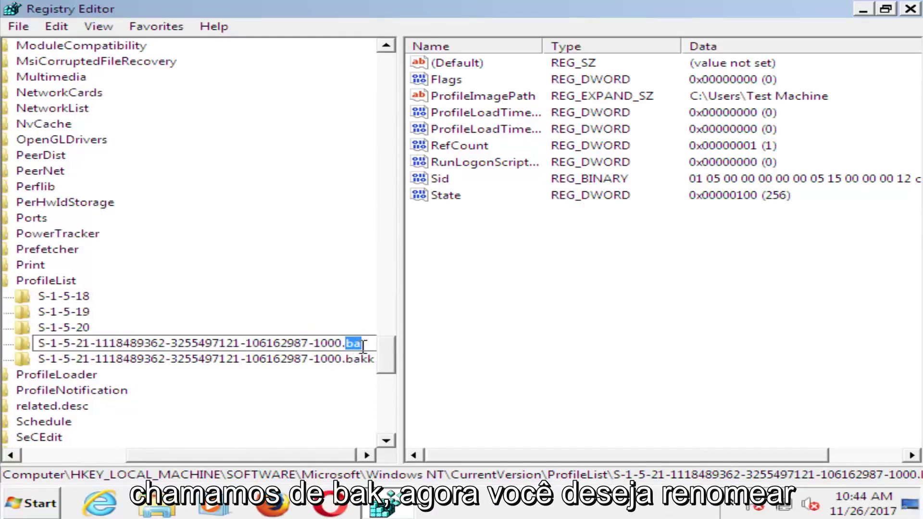
pyautogui.rightClick(310, 342)
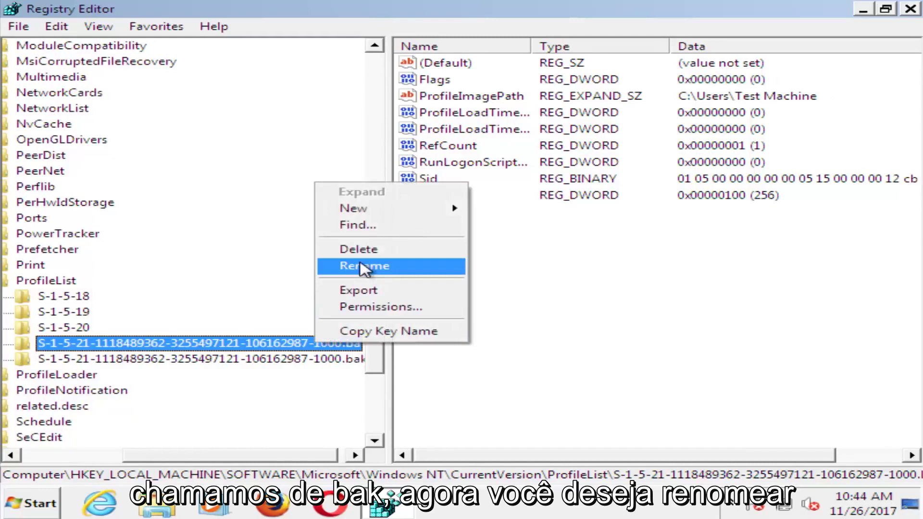
pyautogui.click(360, 266)
pyautogui.click(350, 343)
pyautogui.press('BackSpace')
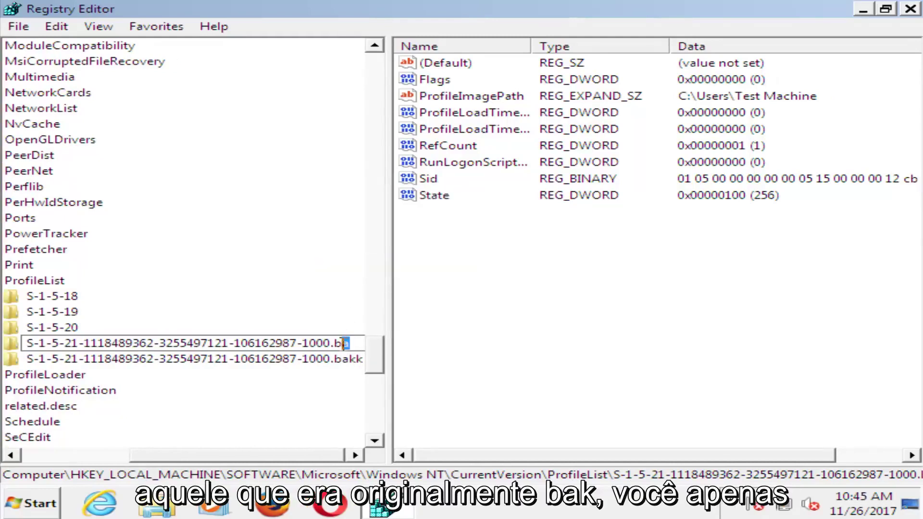
pyautogui.press('BackSpace')
pyautogui.press('BackSpace')
pyautogui.press('Return')
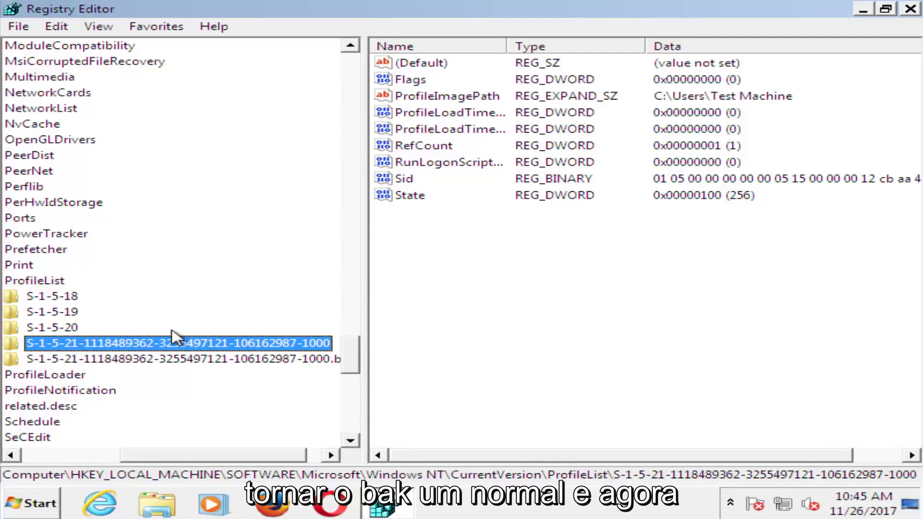
# Change the profile key's RefCount value from 1 to 0
pyautogui.doubleClick(441, 144)
pyautogui.click(104, 166)
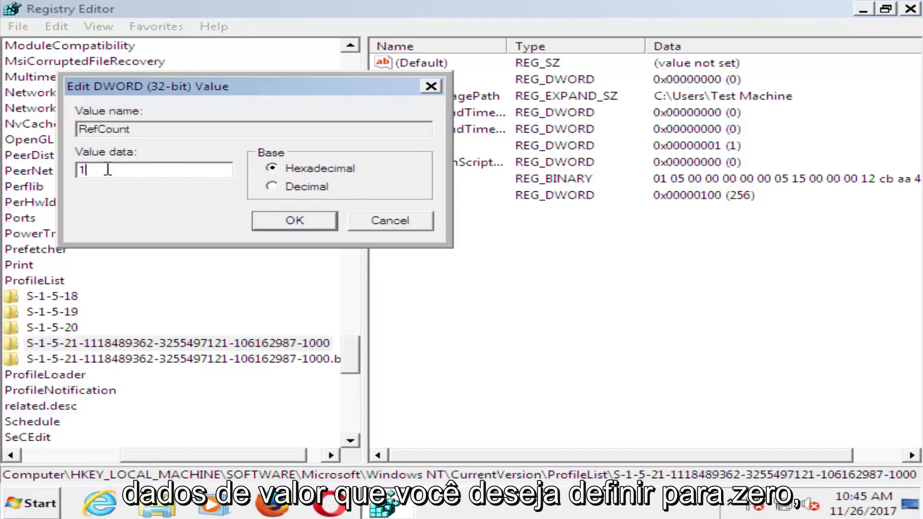
pyautogui.moveTo(108, 170); pyautogui.dragTo(62, 170)
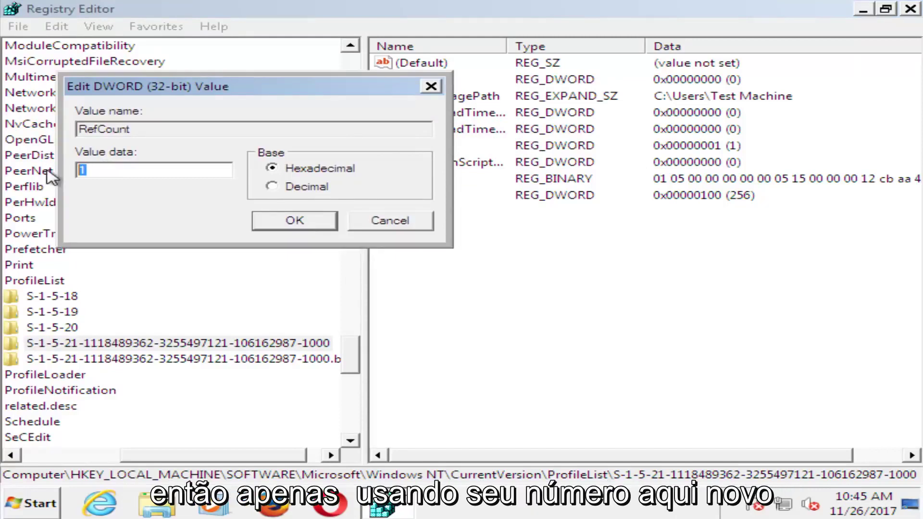
pyautogui.write('0')
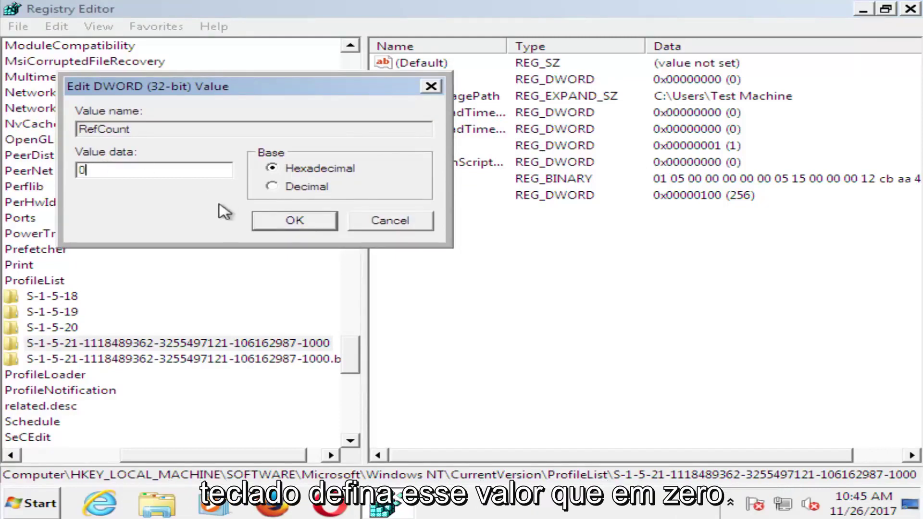
pyautogui.click(291, 224)
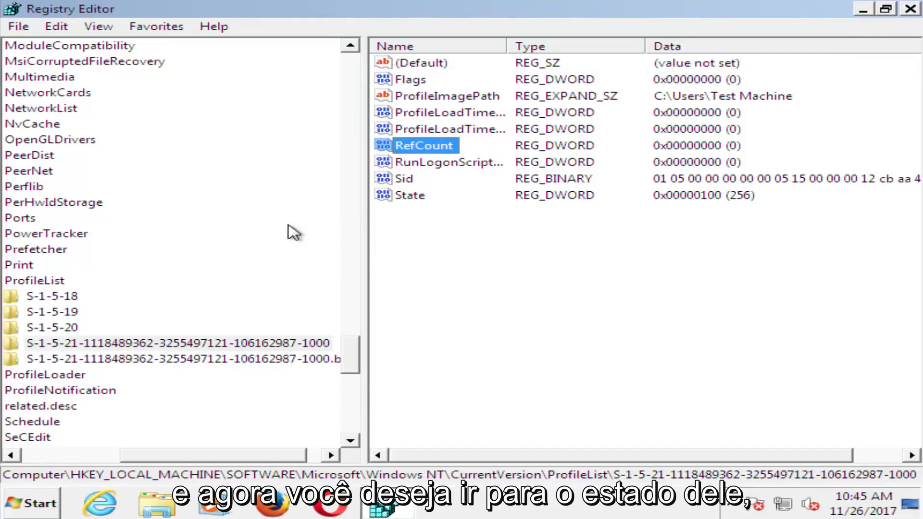
# Set the profile key's State value to 0
pyautogui.doubleClick(404, 196)
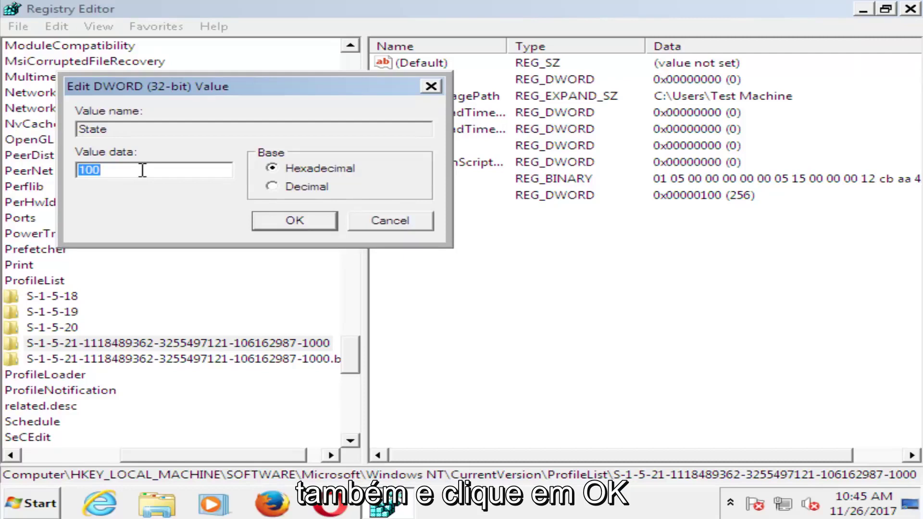
pyautogui.write('0')
pyautogui.click(282, 224)
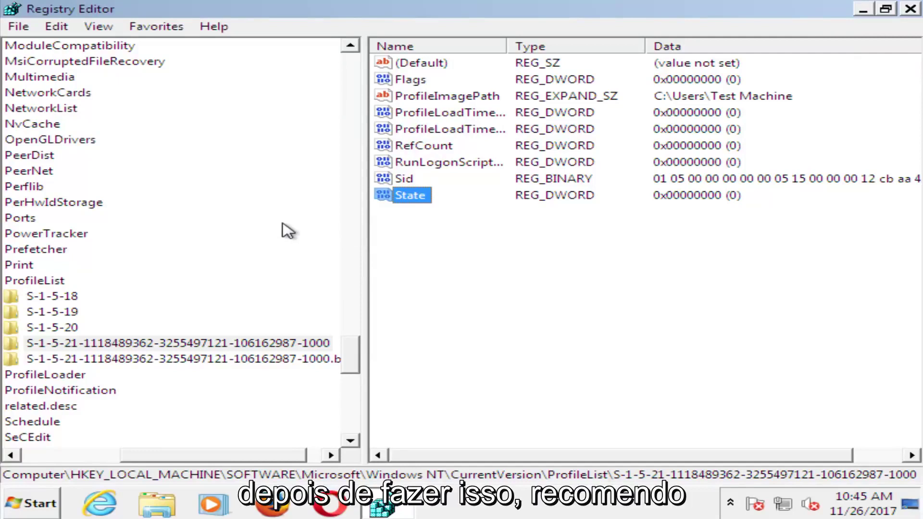
# Close Registry Editor and restart the computer from the Start Menu's shutdown options
pyautogui.click(918, 13)
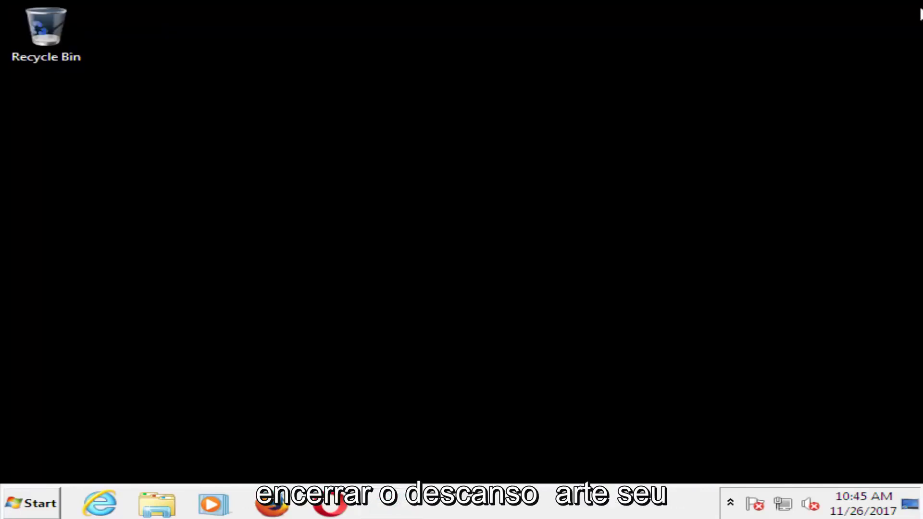
pyautogui.click(25, 502)
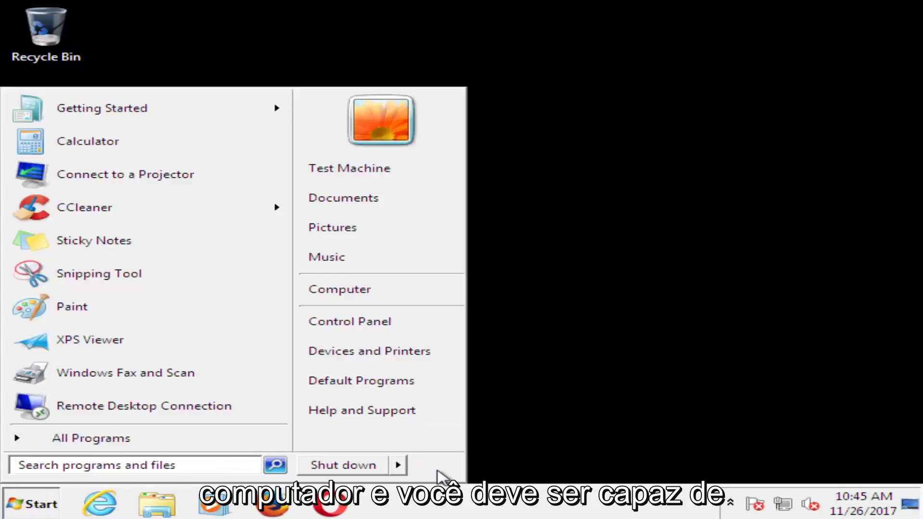
pyautogui.click(398, 465)
pyautogui.click(438, 466)
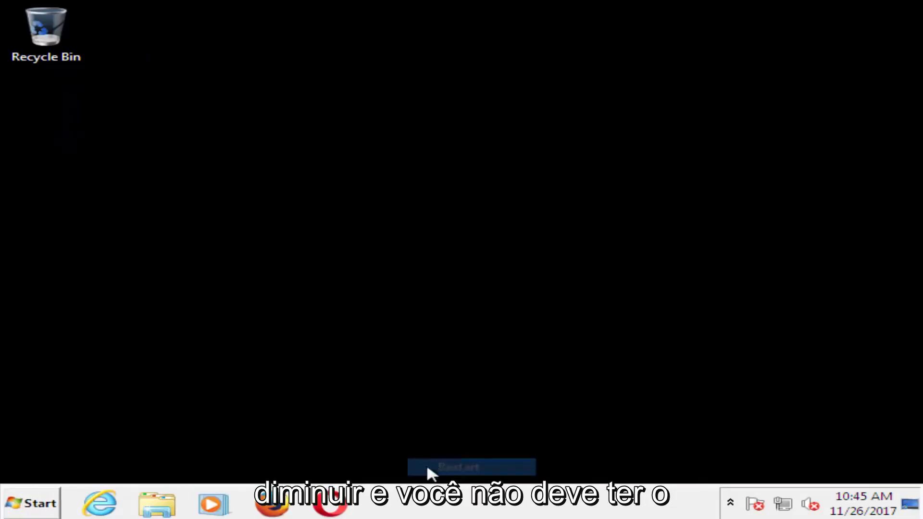